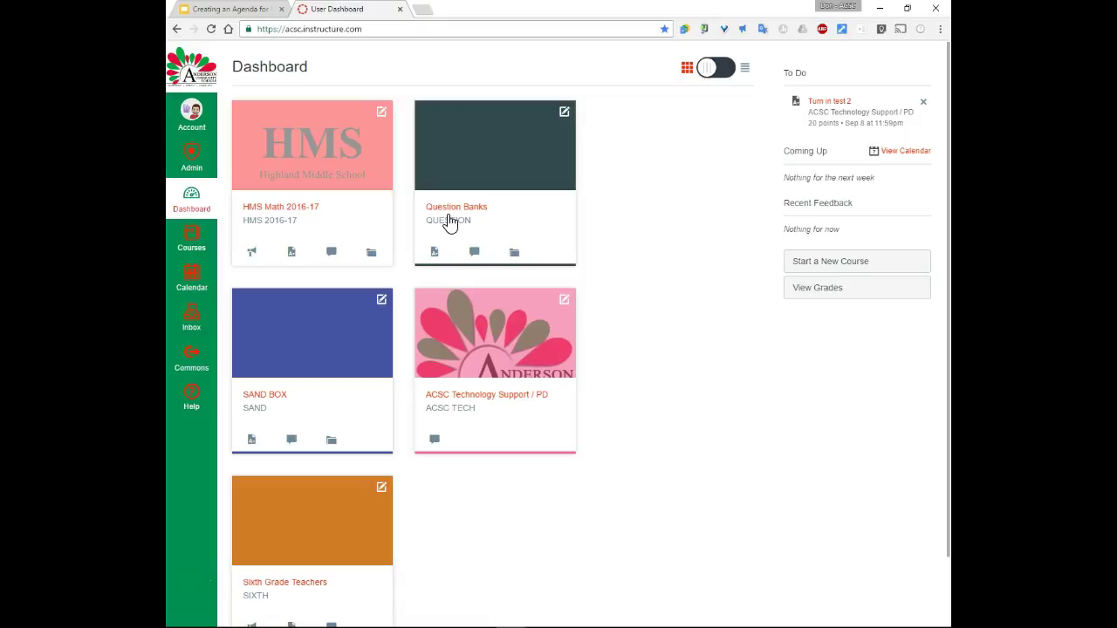
Open the Question Banks course and go to the management page for its quiz question banks
click(450, 209)
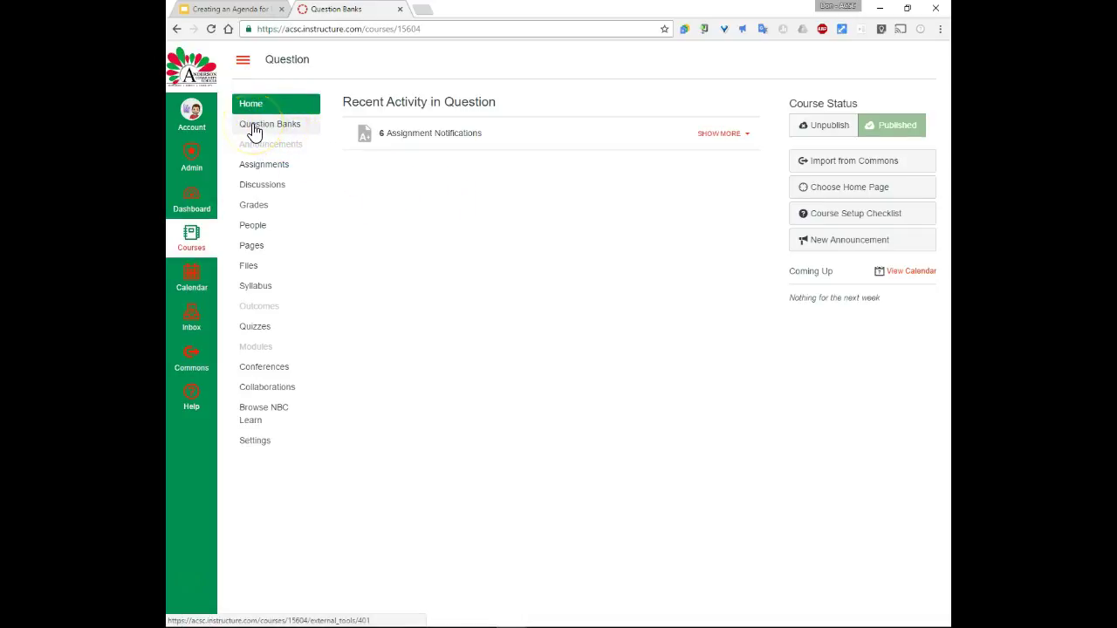
click(258, 129)
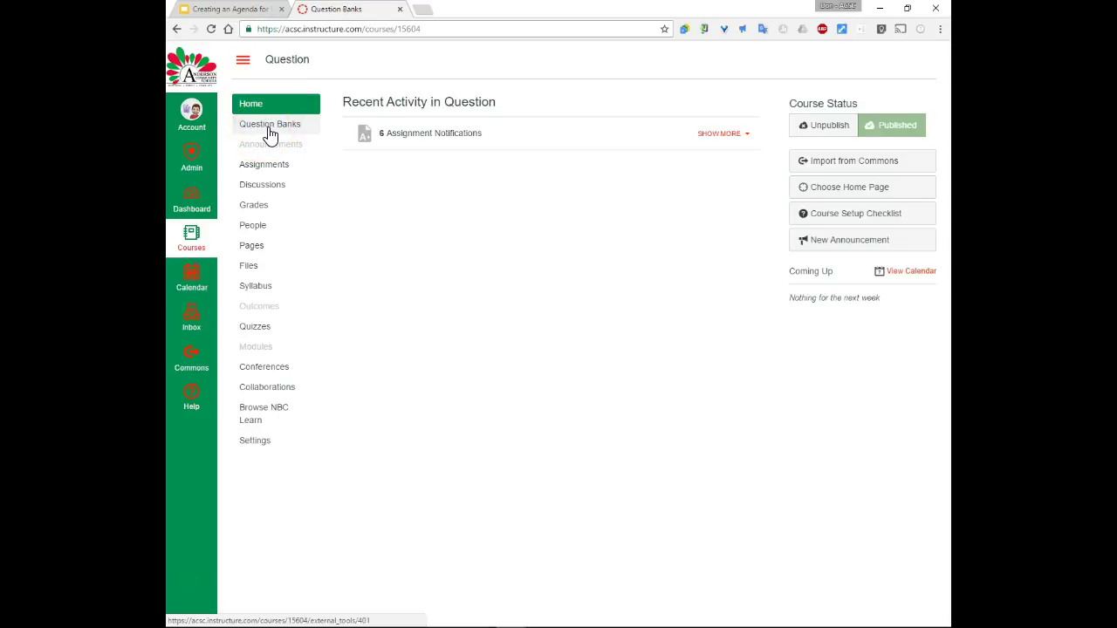
click(258, 330)
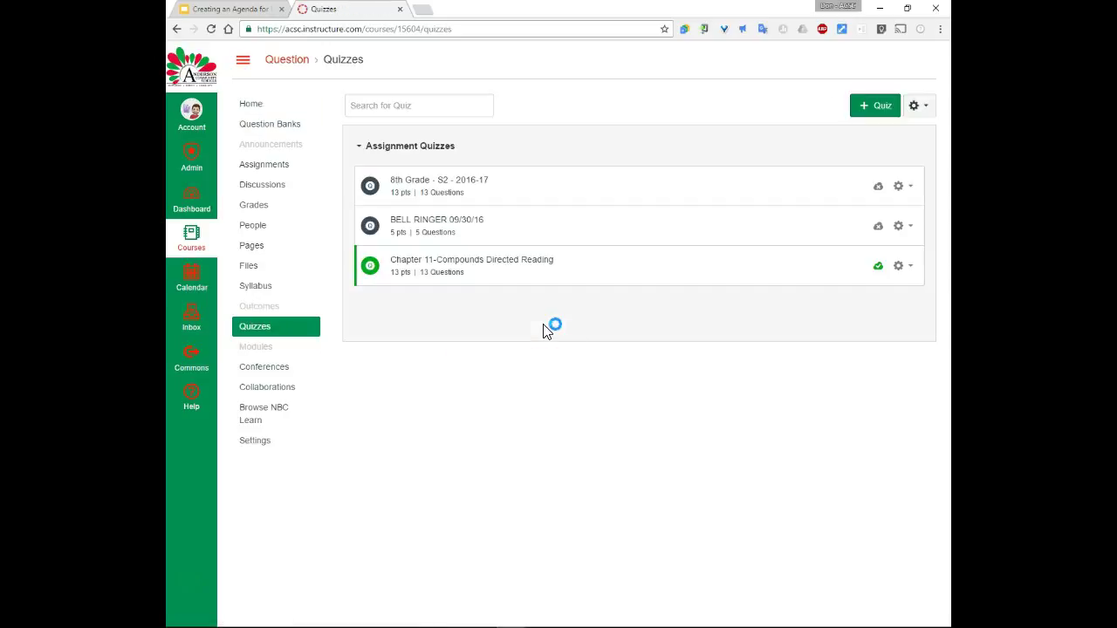
click(916, 105)
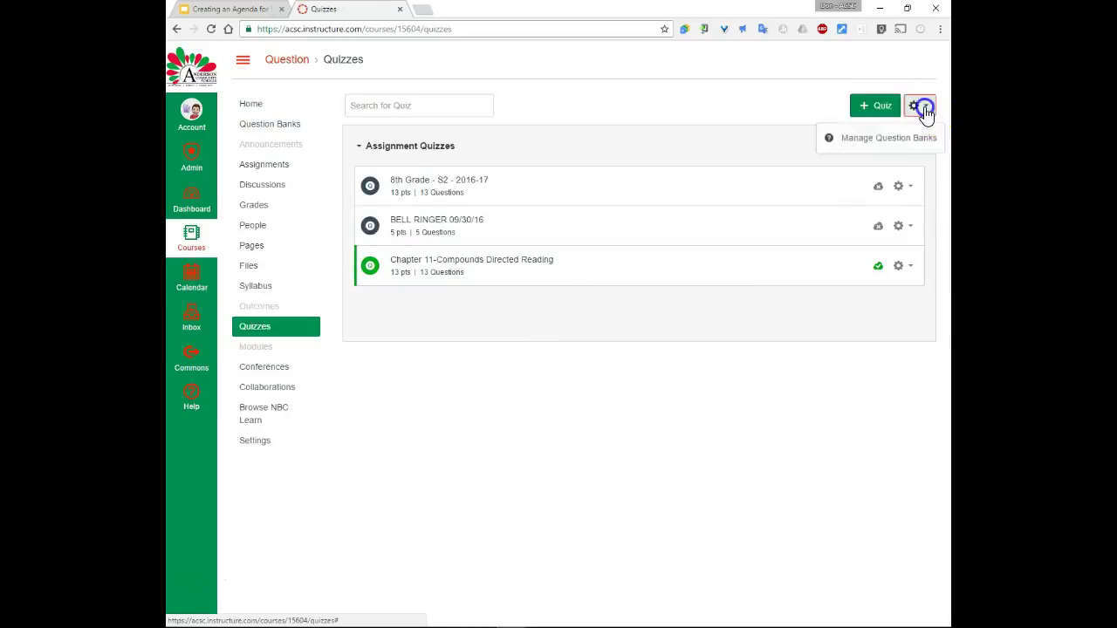
click(863, 143)
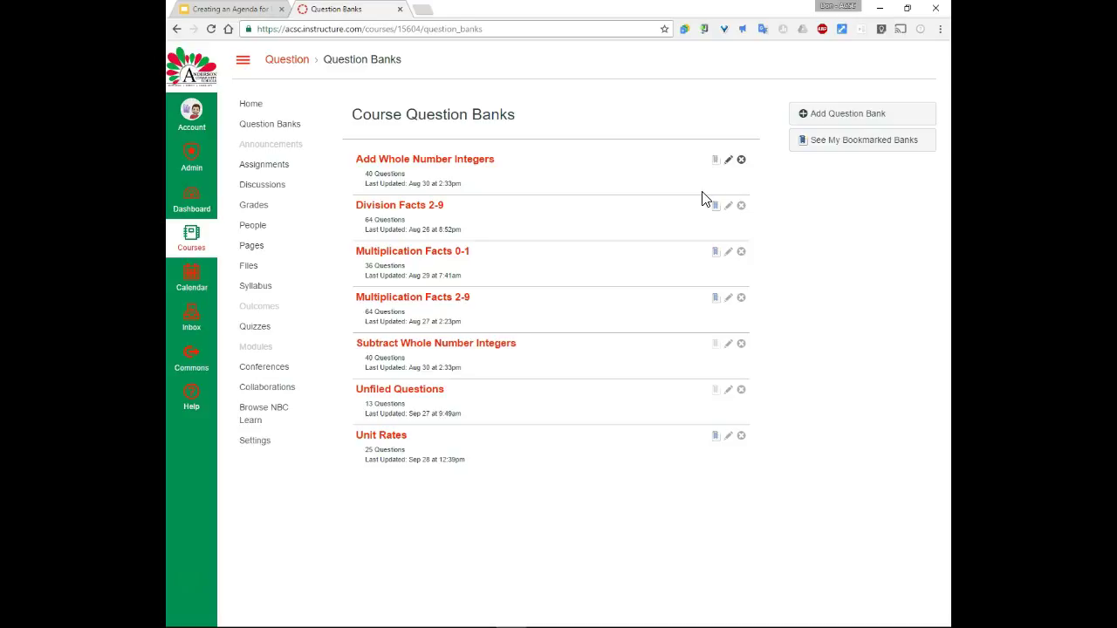
Add a course question bank named "2 Digit Multiplication"
click(824, 113)
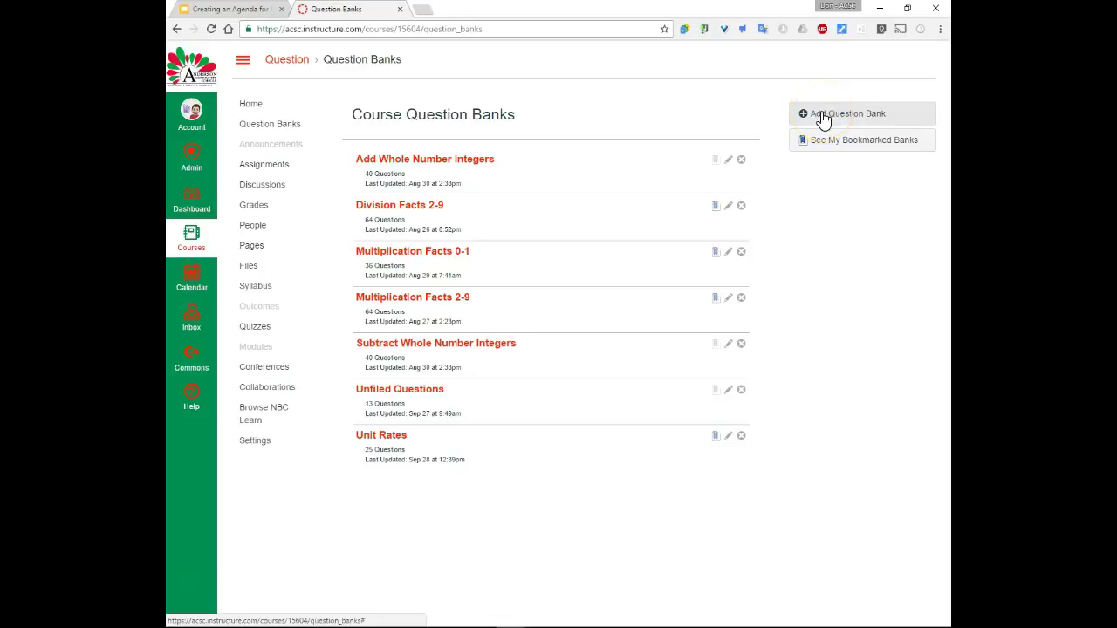
click(823, 113)
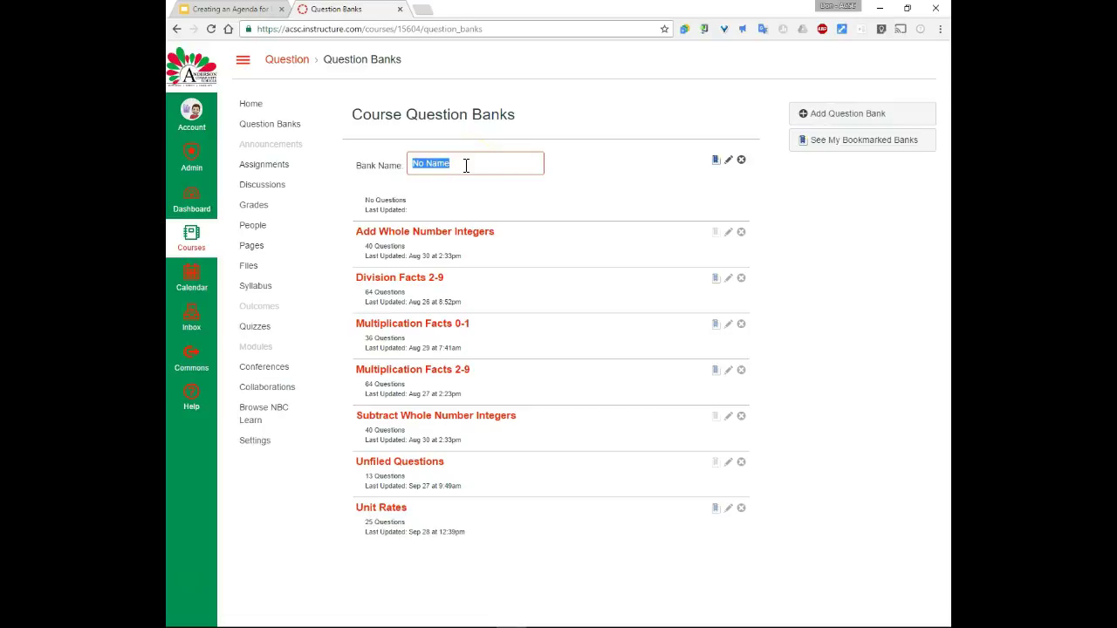
text(2 Digit Multiplication)
key(Return)
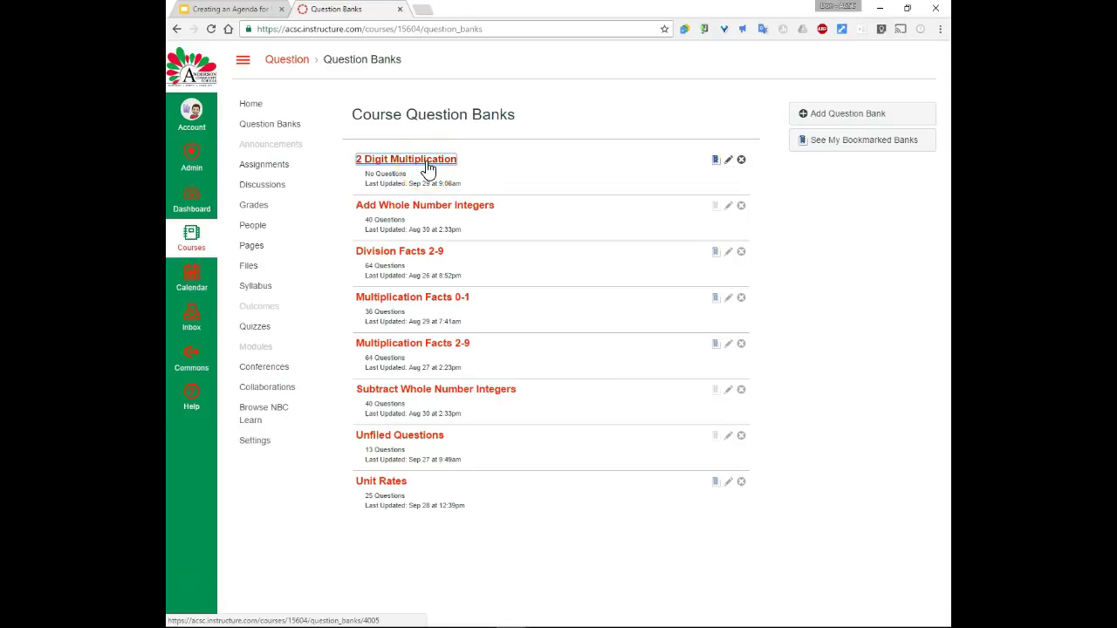
Open the 2 Digit Multiplication bank and start a new question with the text "24 X 36 ="
click(427, 167)
click(434, 166)
click(432, 166)
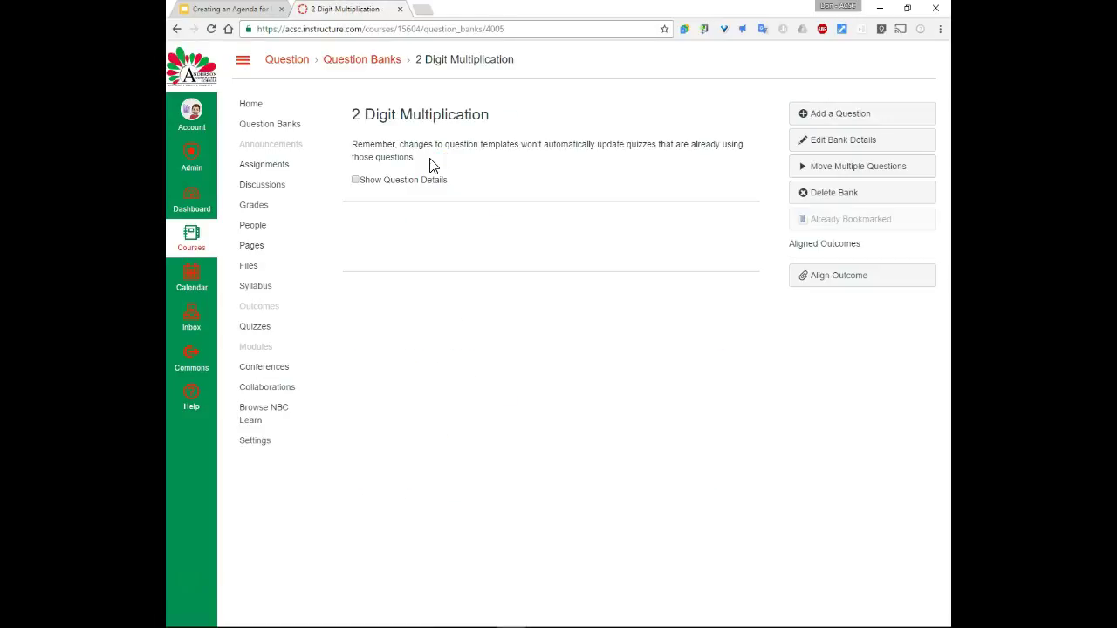
click(835, 113)
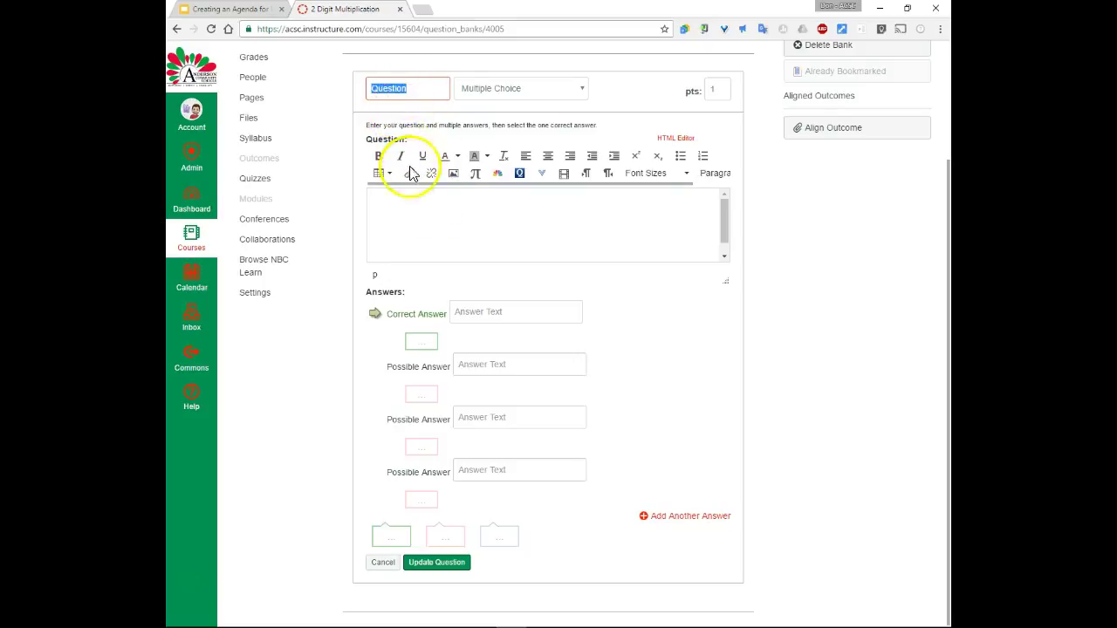
click(401, 202)
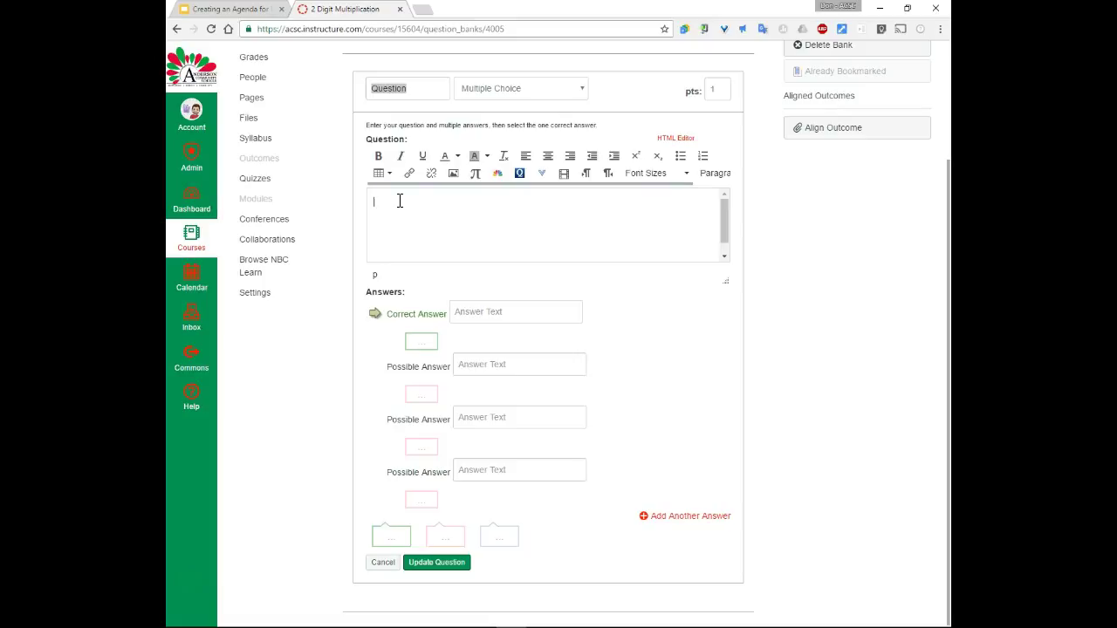
text(24 X 36 =)
Change the question type to Numerical Answer and remove the extra answers so only one remains
click(584, 91)
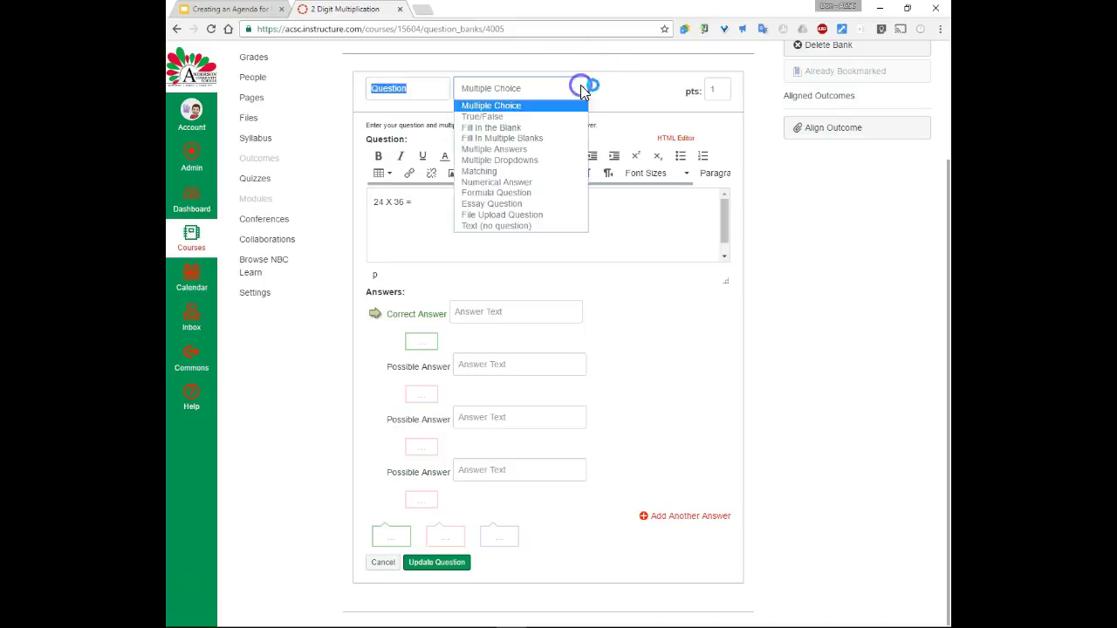
click(489, 182)
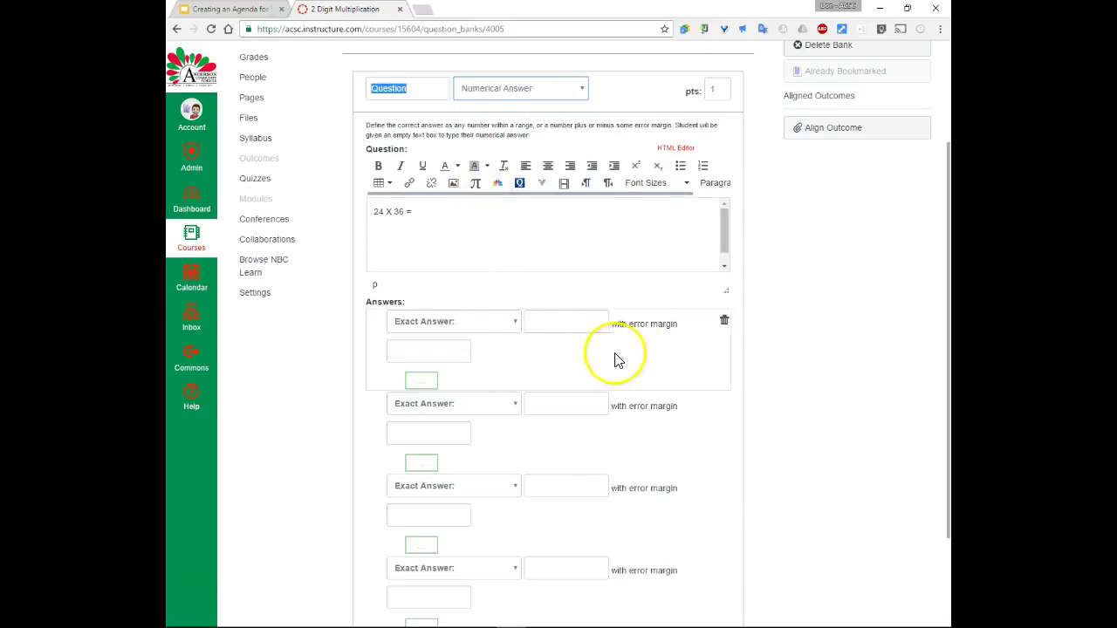
click(725, 323)
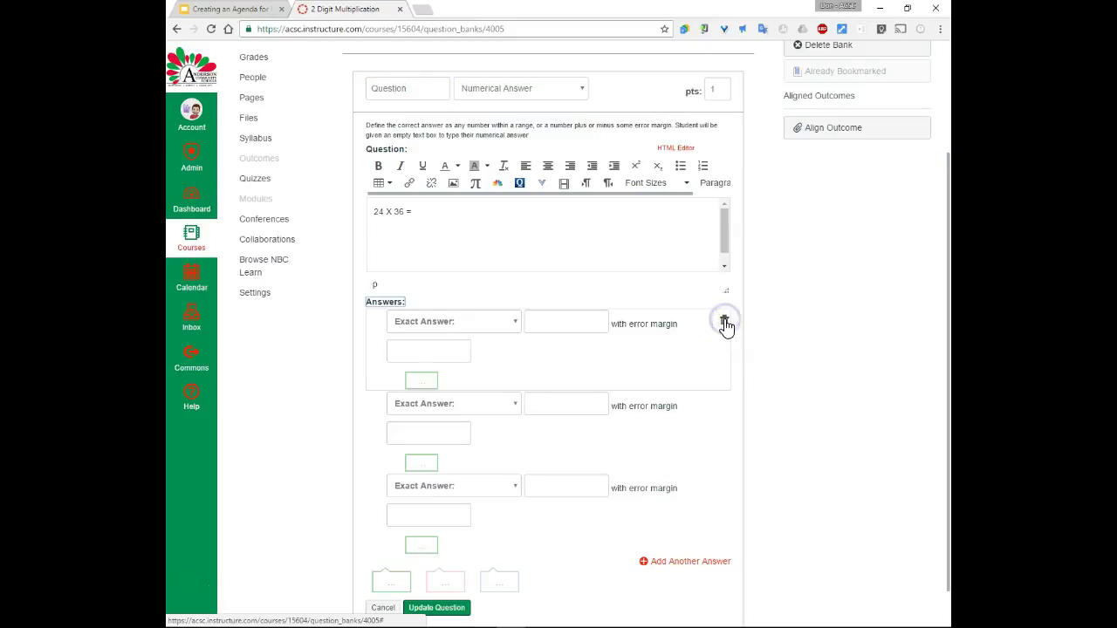
click(725, 323)
click(725, 359)
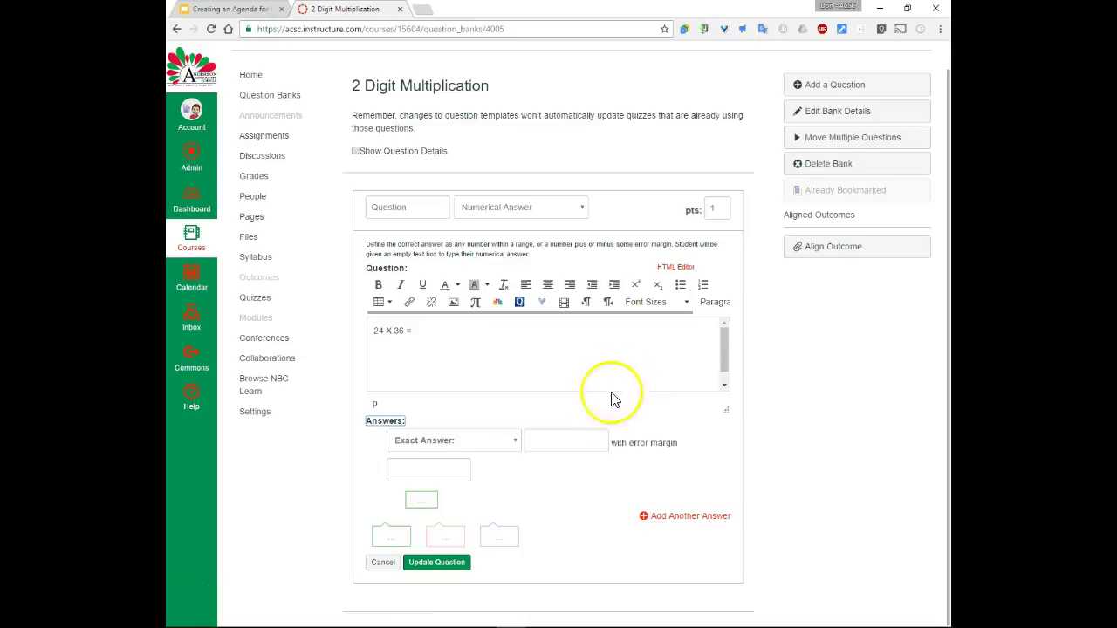
Set the exact answer to 864 and save the question to the bank
click(581, 439)
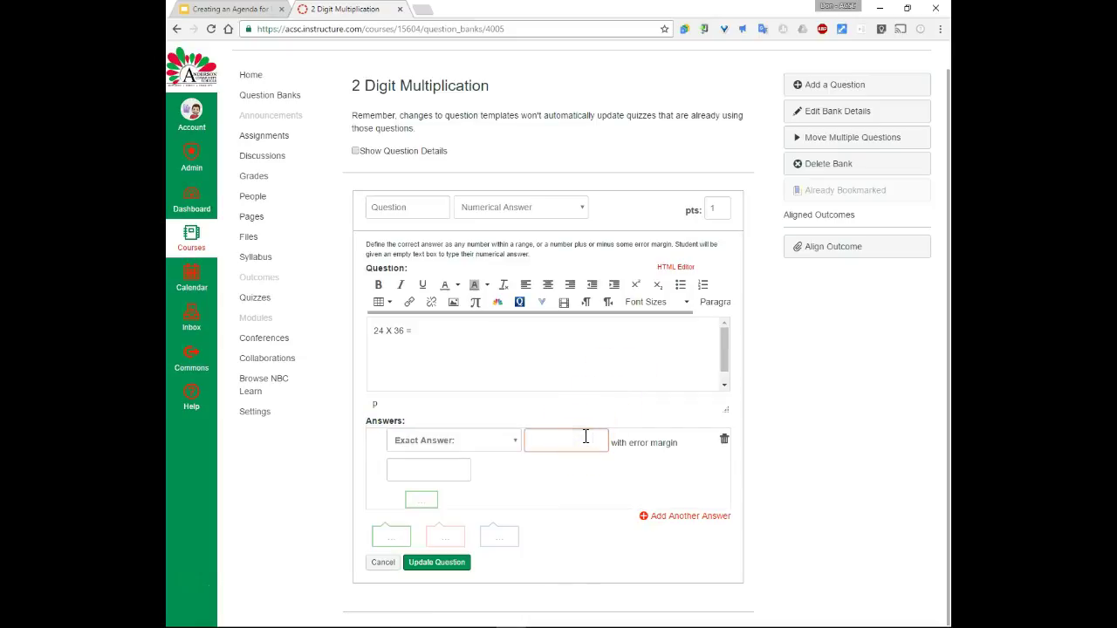
click(577, 439)
text(864)
click(436, 562)
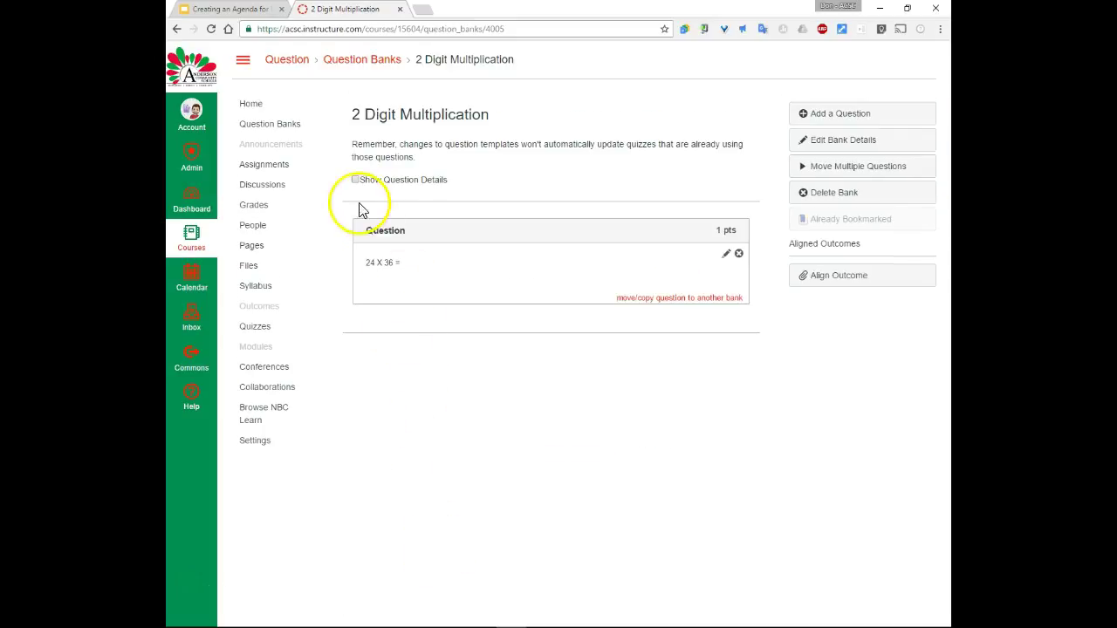
Show the question details in the bank and reopen the 24 X 36 question for editing
click(355, 181)
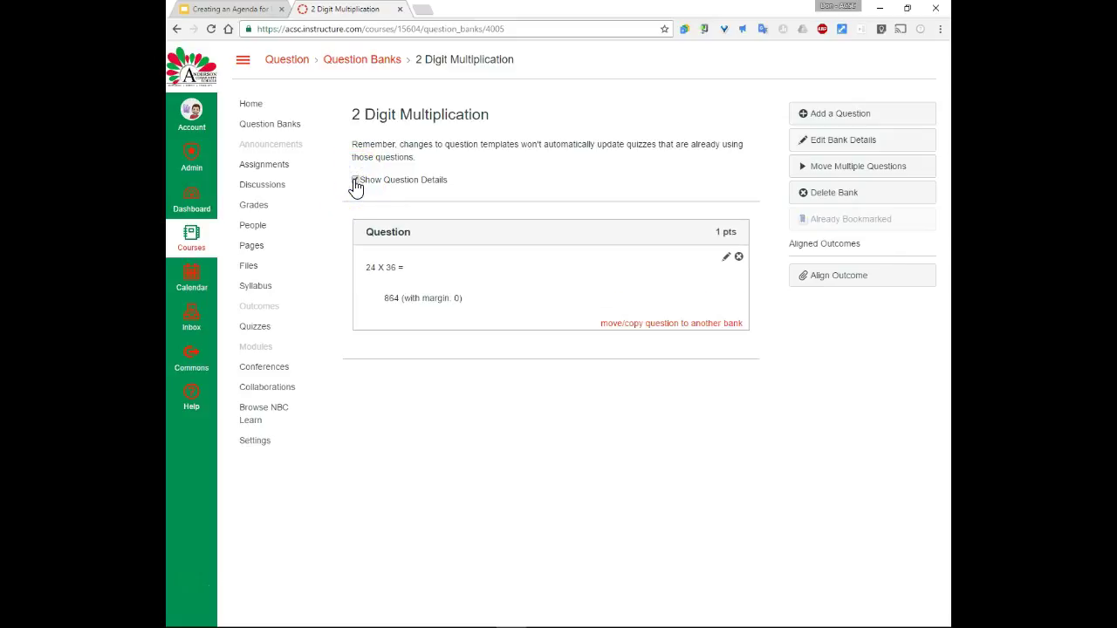
click(450, 299)
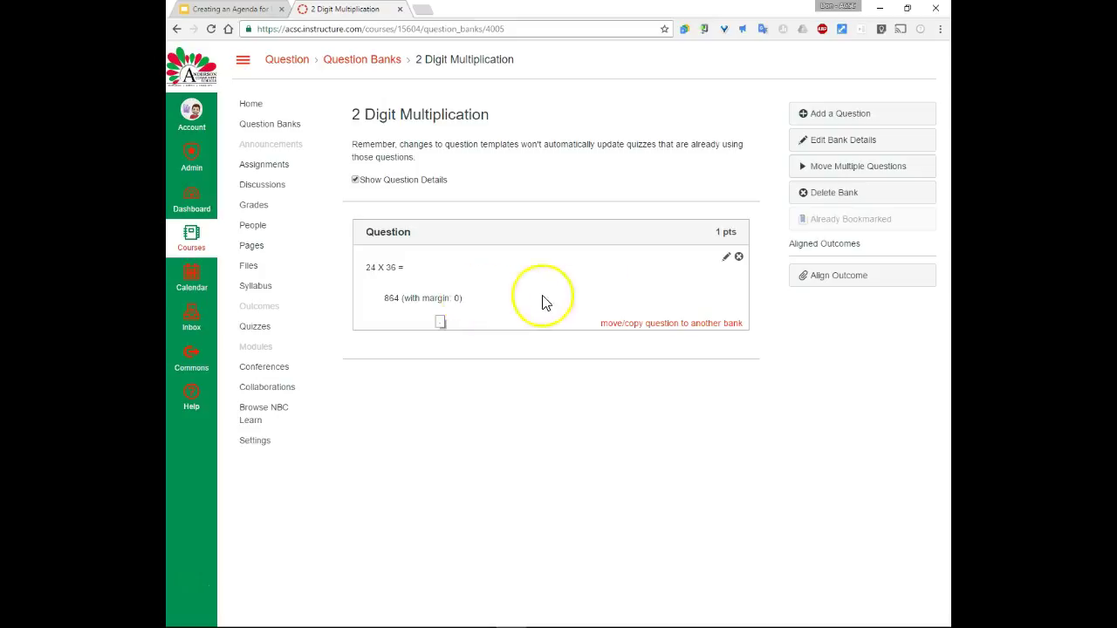
click(728, 260)
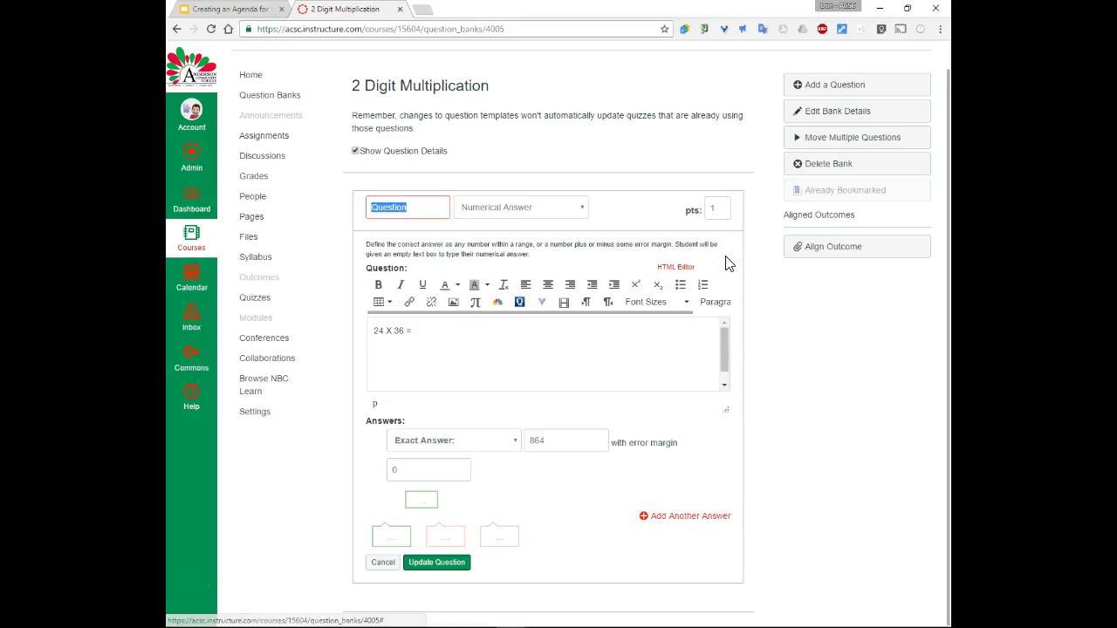
Set the font size of the question text "24 X 36 =" to 18pt
click(511, 342)
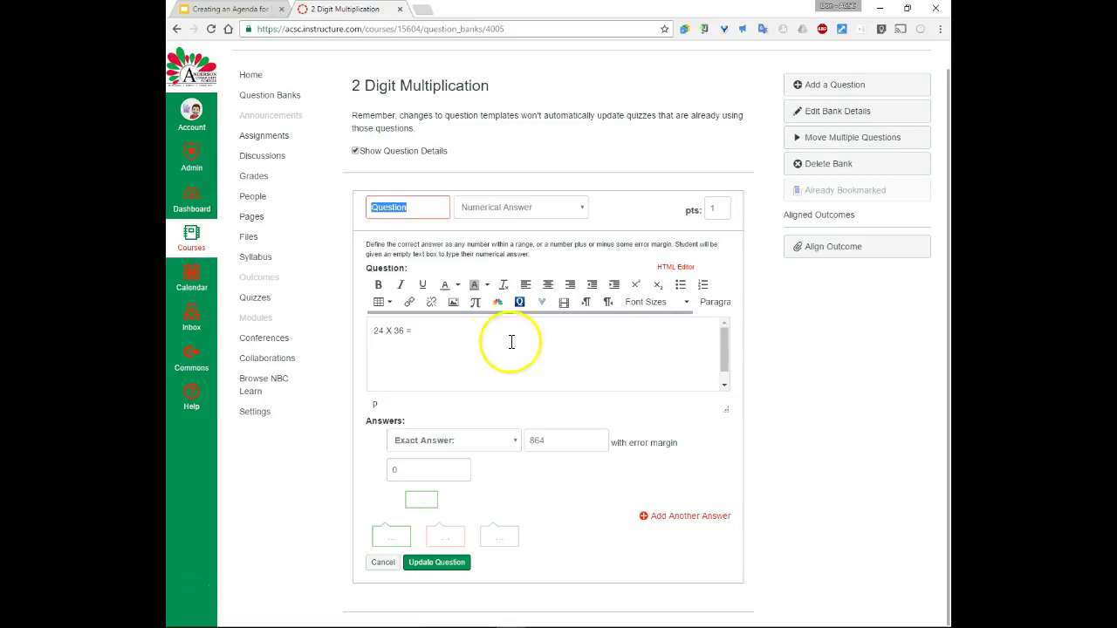
click(420, 330)
drag(416, 333, 370, 330)
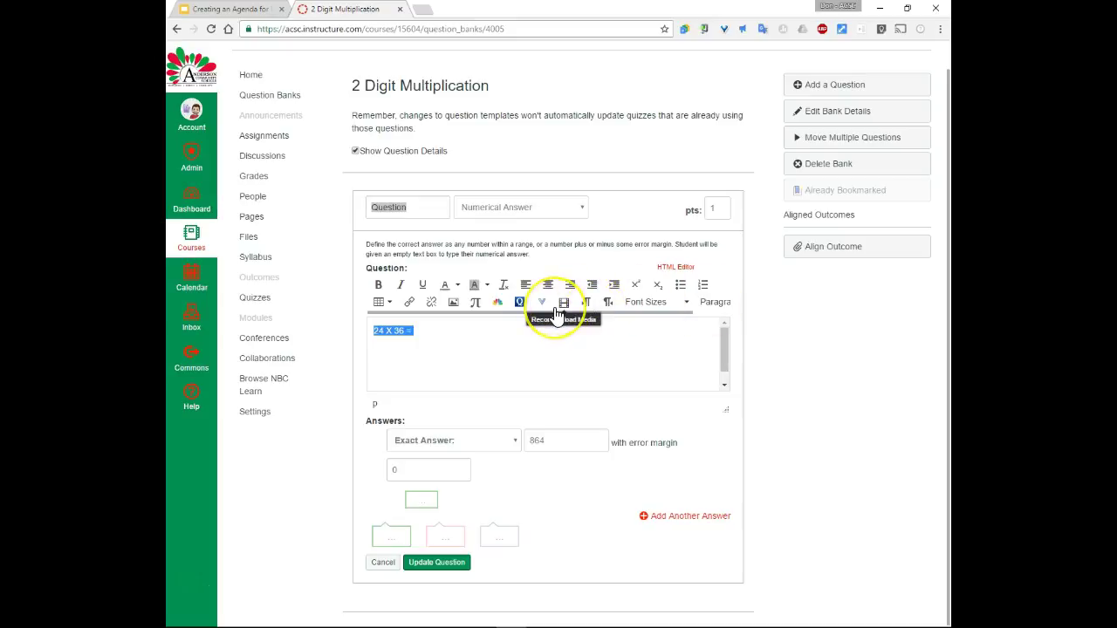
click(632, 302)
click(641, 377)
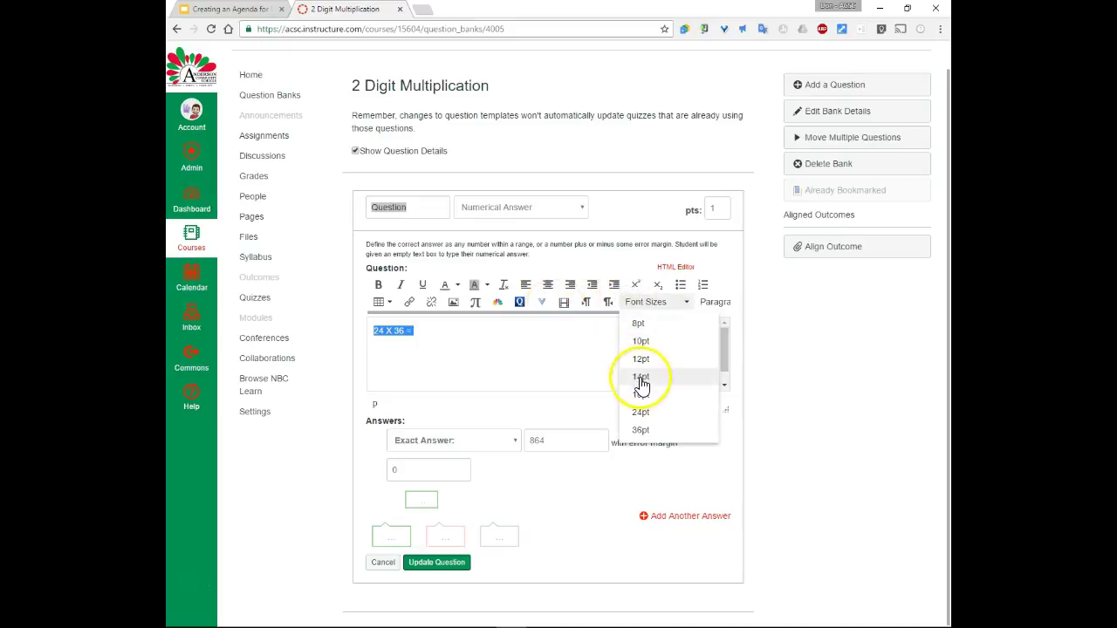
click(638, 301)
click(638, 394)
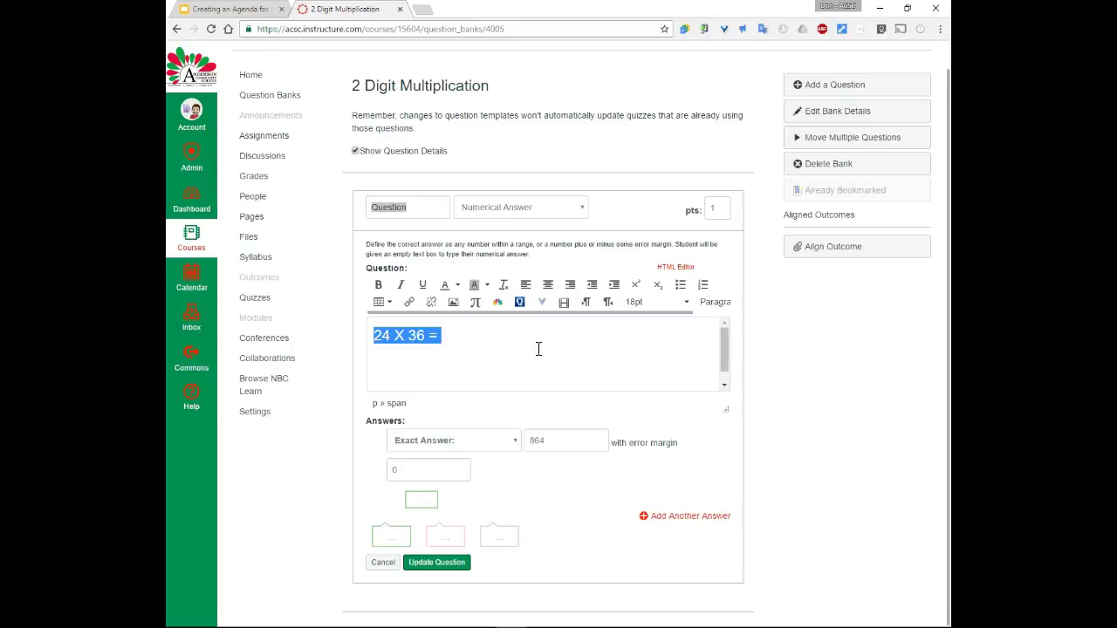
Replace the plain question text with an inserted math equation reading 24 × 36 =
key(BackSpace)
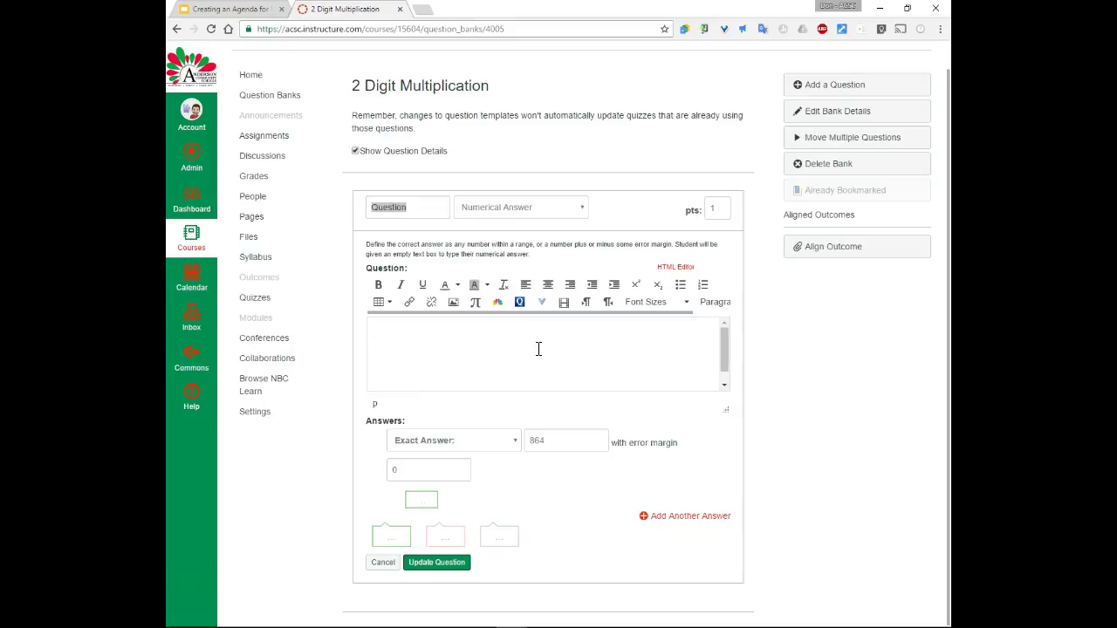
click(476, 307)
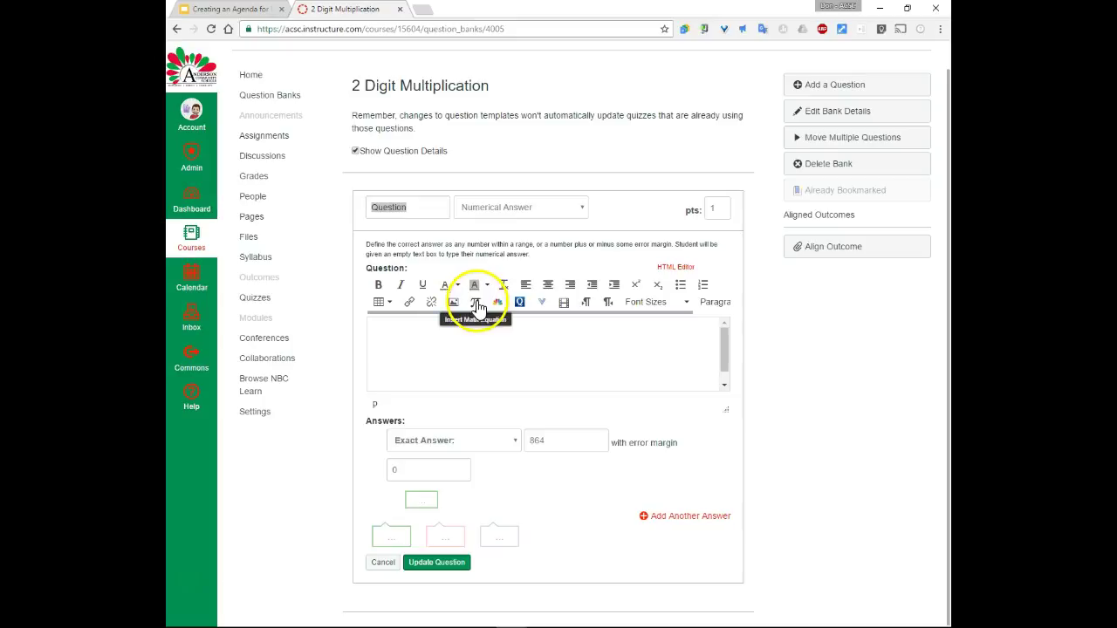
click(476, 306)
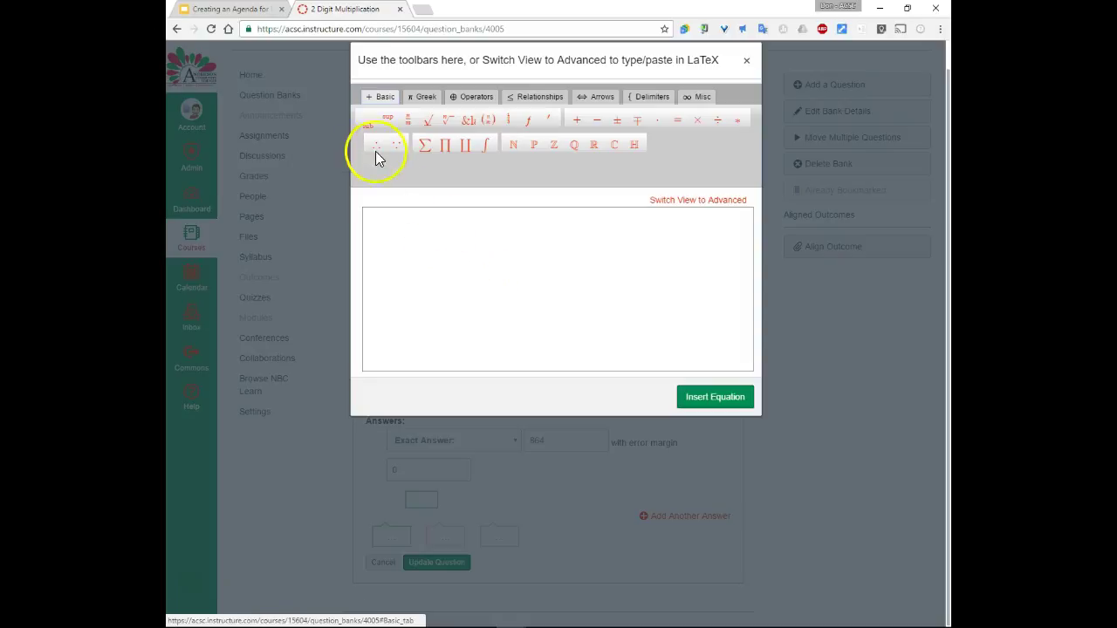
click(452, 232)
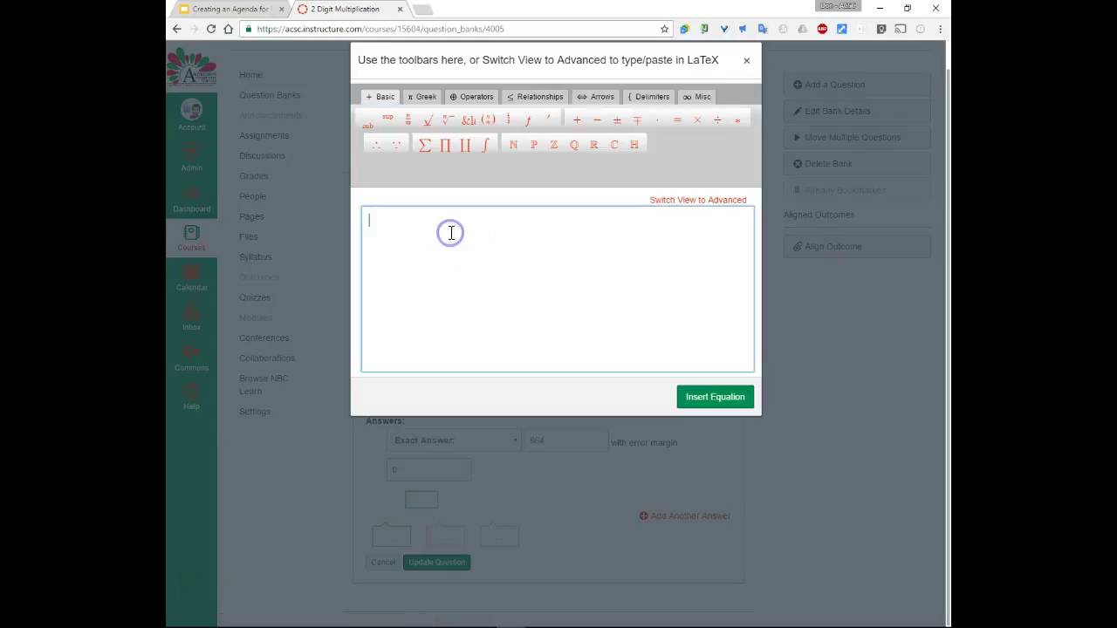
text(24)
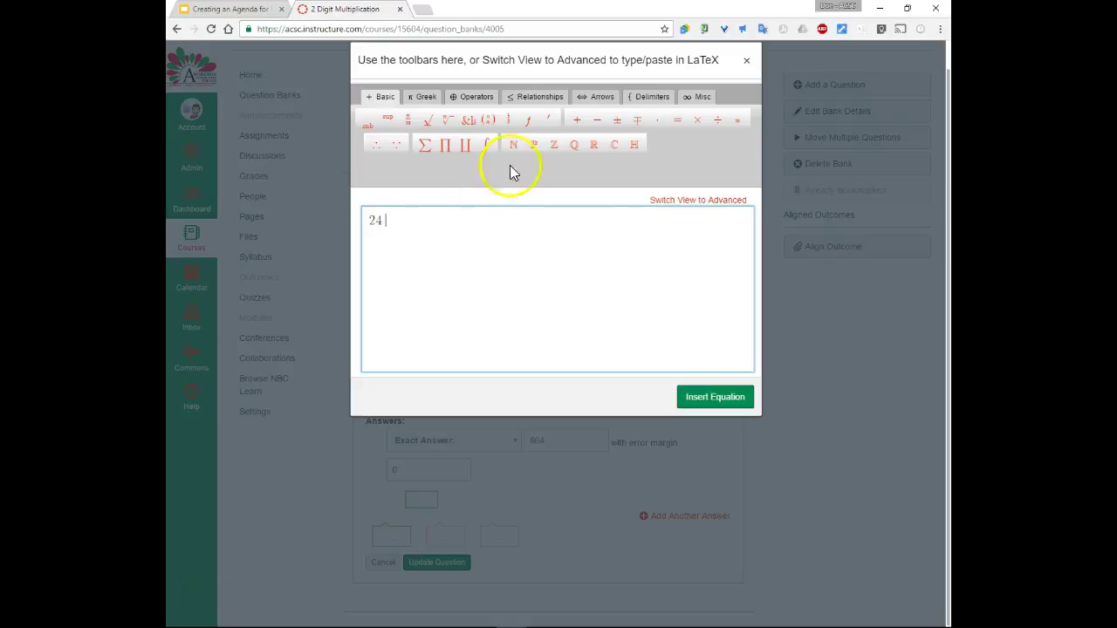
click(698, 120)
text(36 =)
click(707, 397)
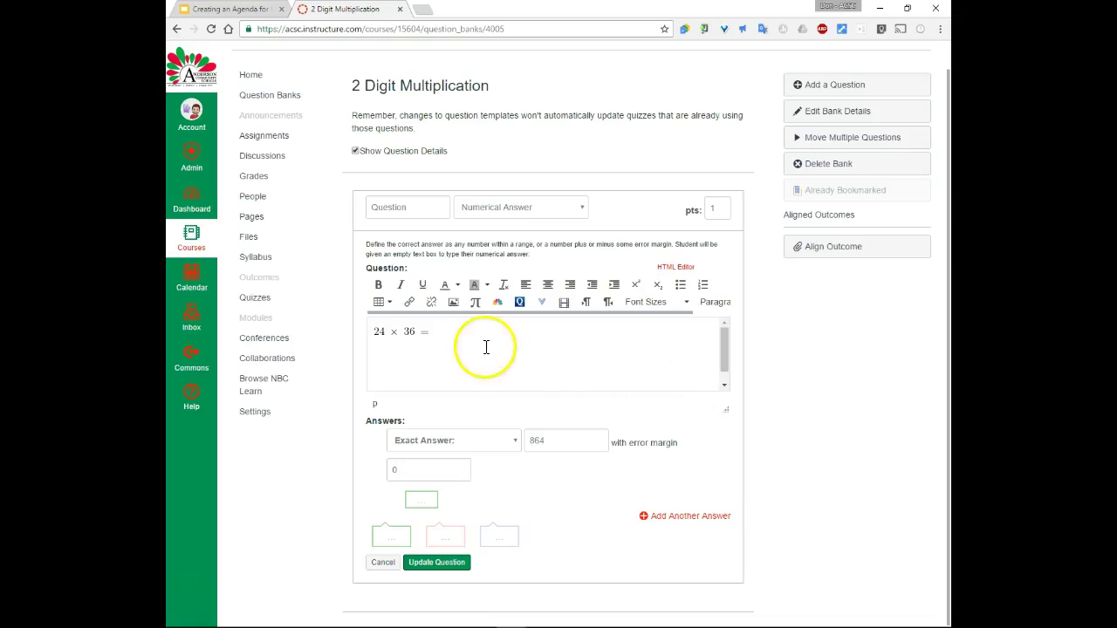
Enlarge the inserted 24 × 36 = equation image and delete it from the question
click(426, 331)
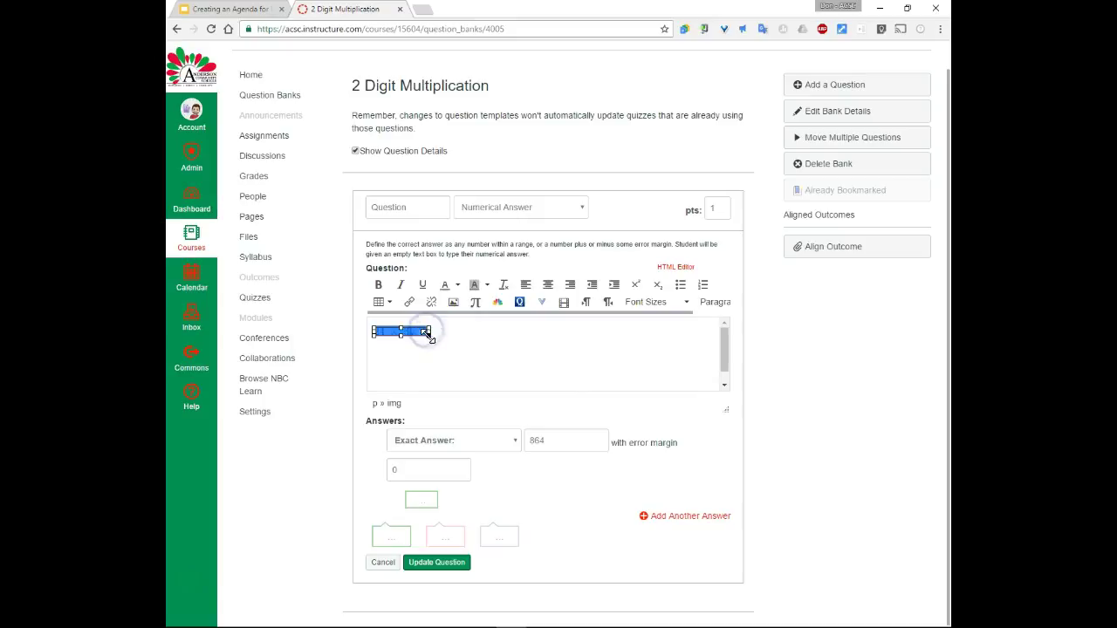
drag(430, 335, 456, 349)
click(510, 360)
click(437, 336)
key(Delete)
Build the equation √25 ÷ 5 = in the math equation editor using the square root and division symbols
click(474, 304)
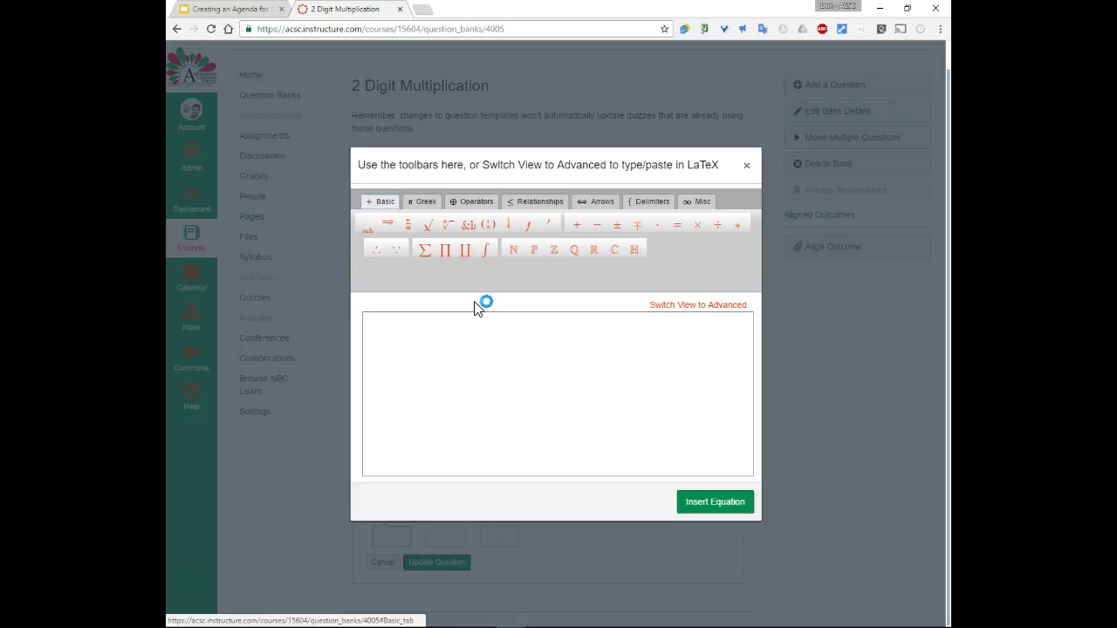
click(401, 323)
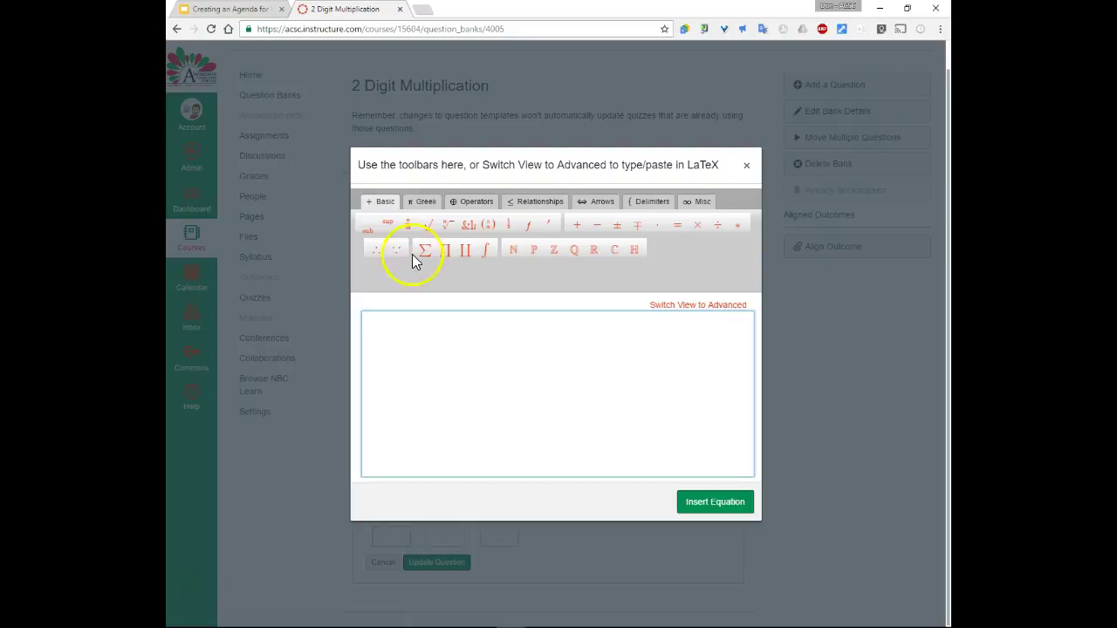
click(428, 226)
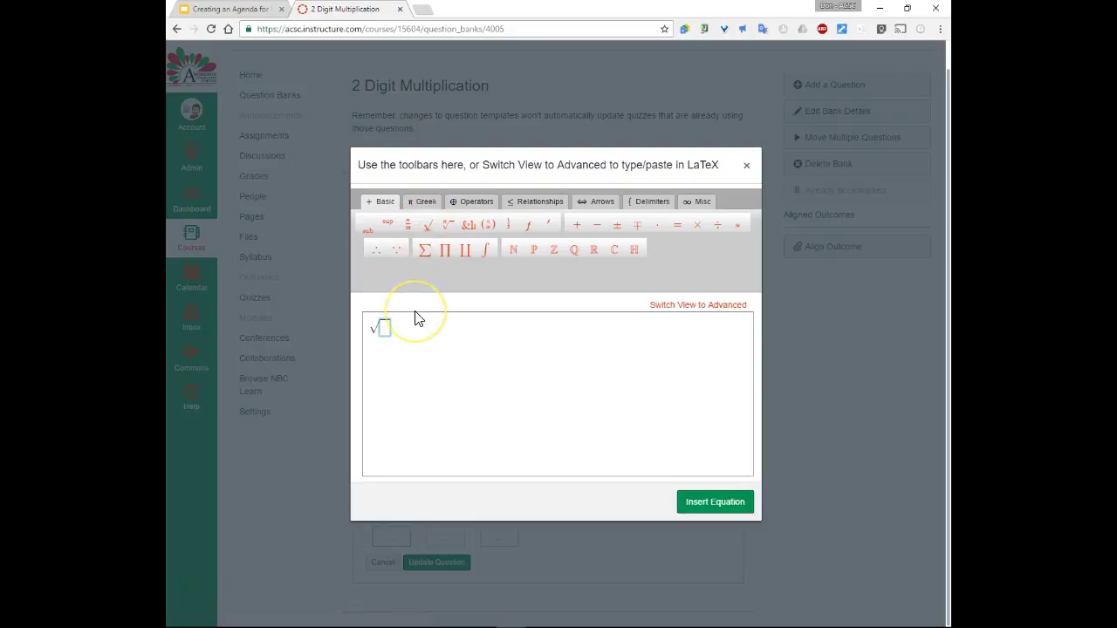
text(25)
click(719, 225)
text(5 =)
key(BackSpace)
key(BackSpace)
key(BackSpace)
click(430, 327)
click(716, 225)
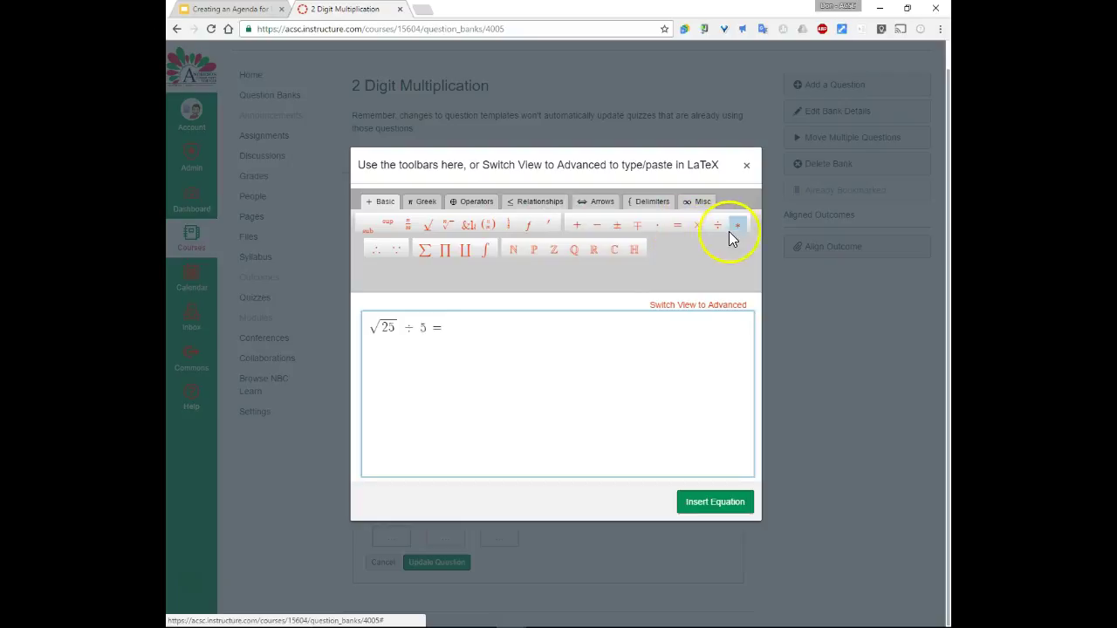
Examine the Greek, Operators, Relationships, Arrows, Delimiters and Misc symbol sets available in the equation editor
click(424, 202)
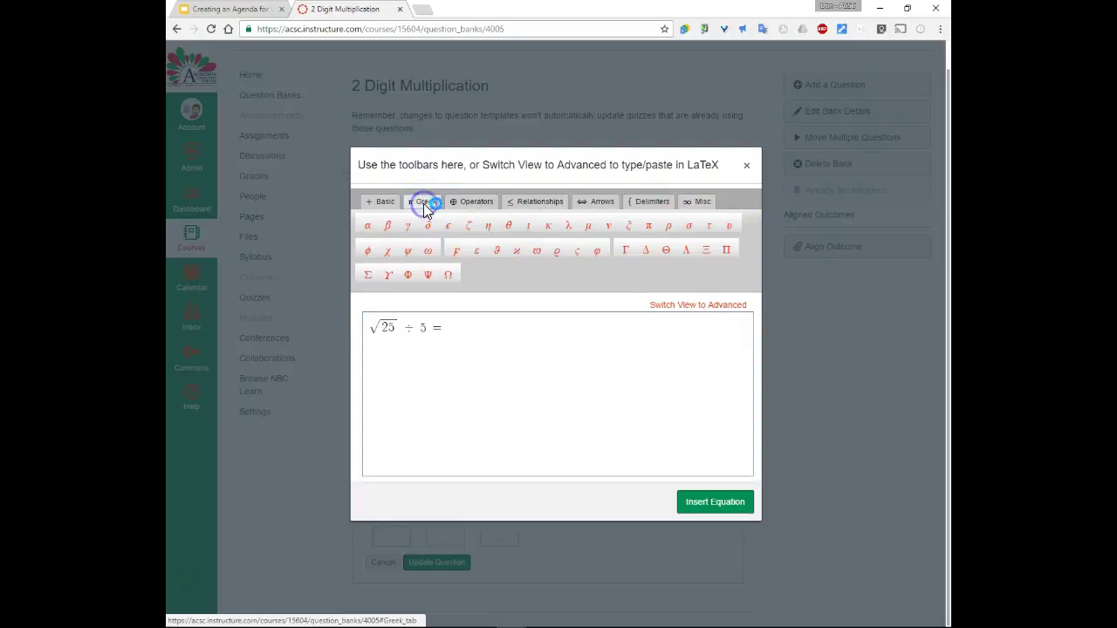
click(472, 202)
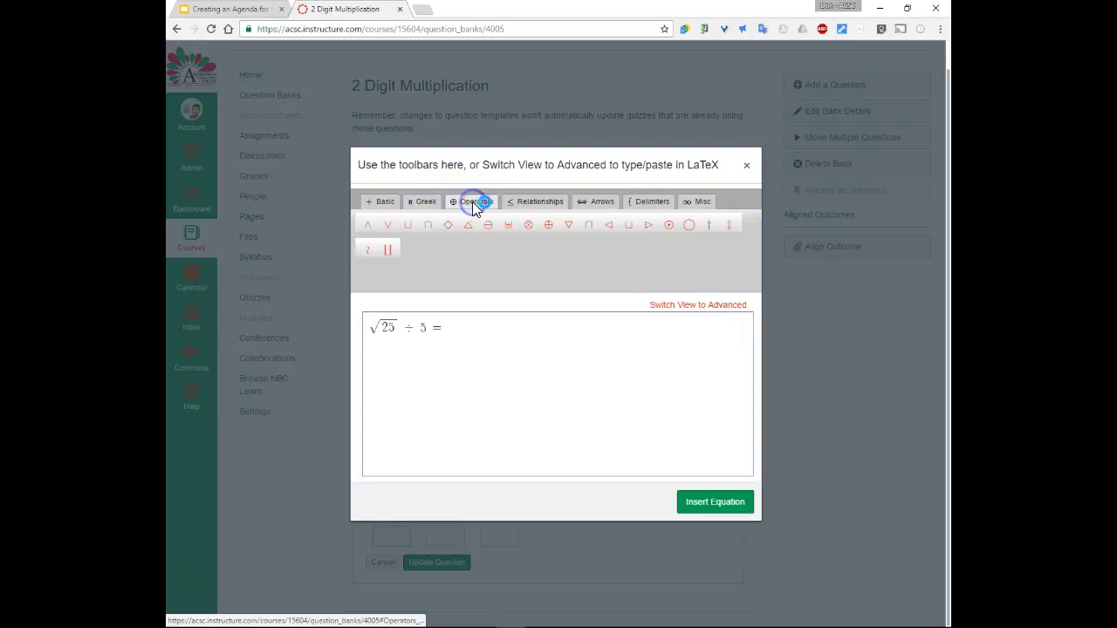
click(529, 204)
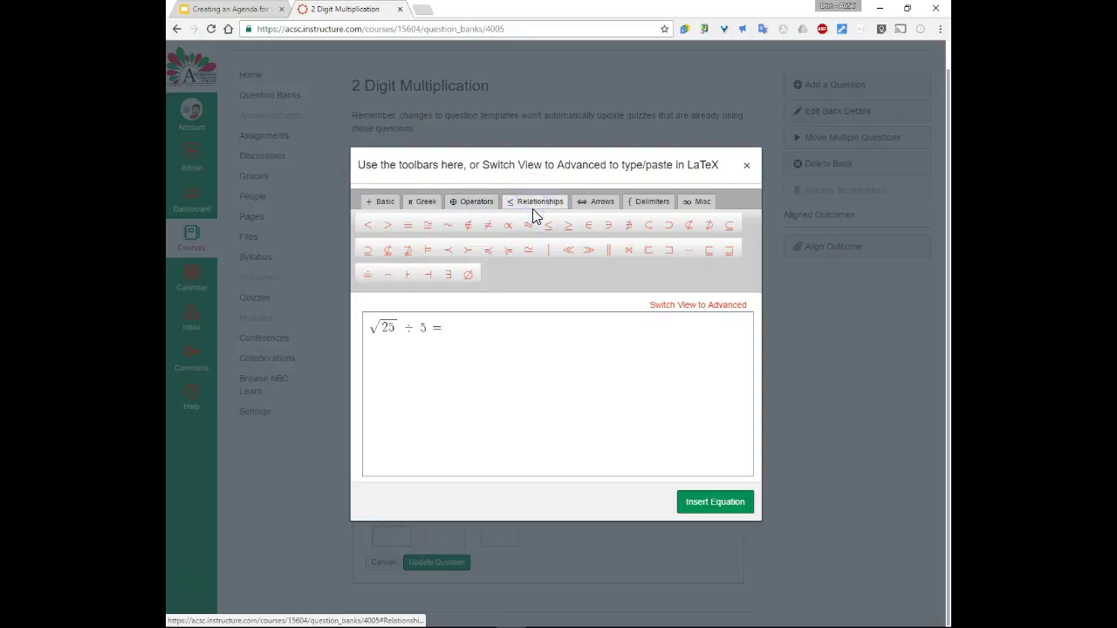
click(594, 202)
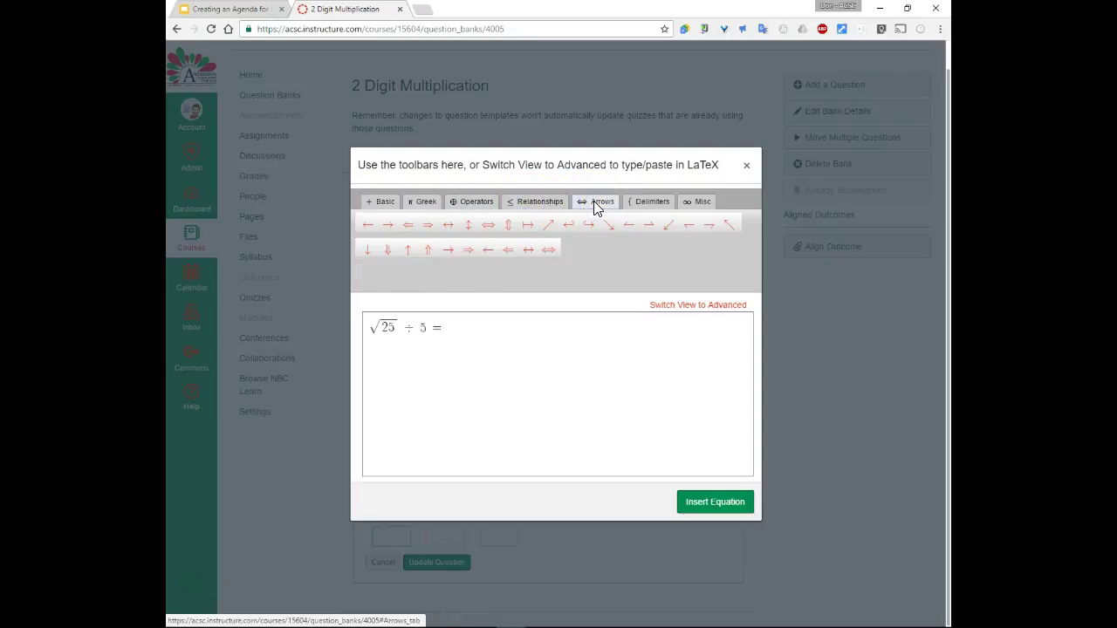
click(645, 202)
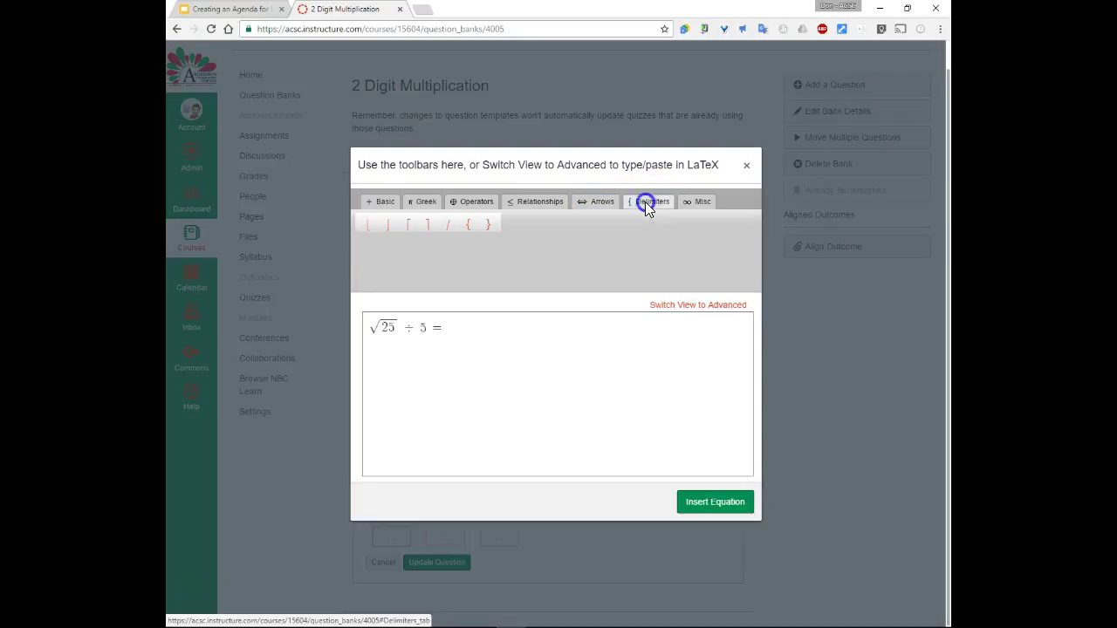
click(698, 203)
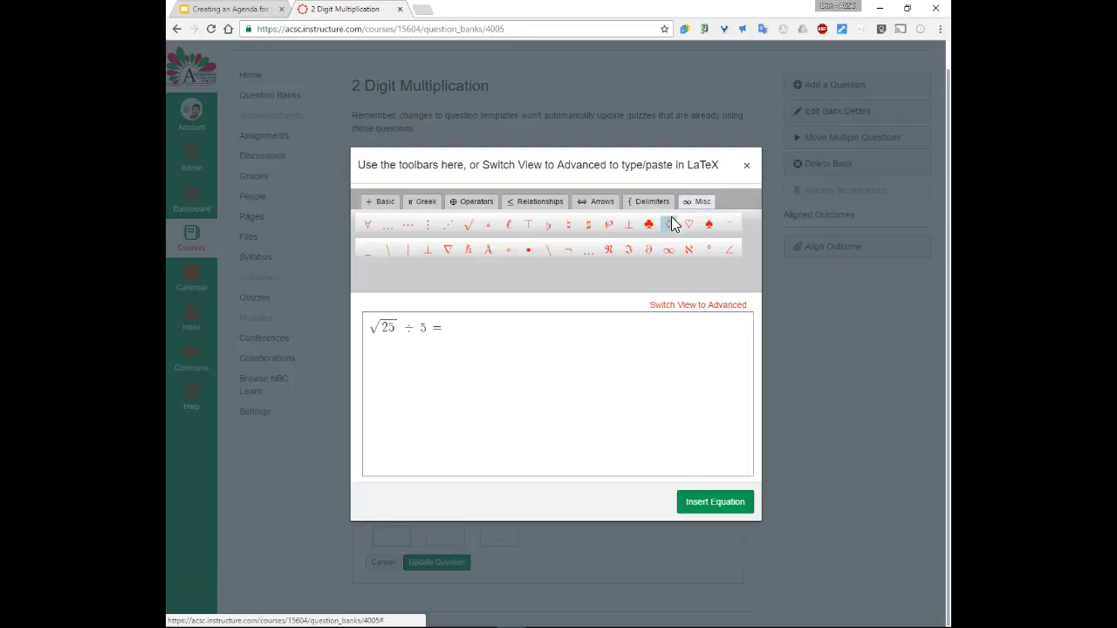
click(470, 224)
Insert the equation √25 ÷ 5 = into the question text and update the question
click(495, 324)
click(718, 514)
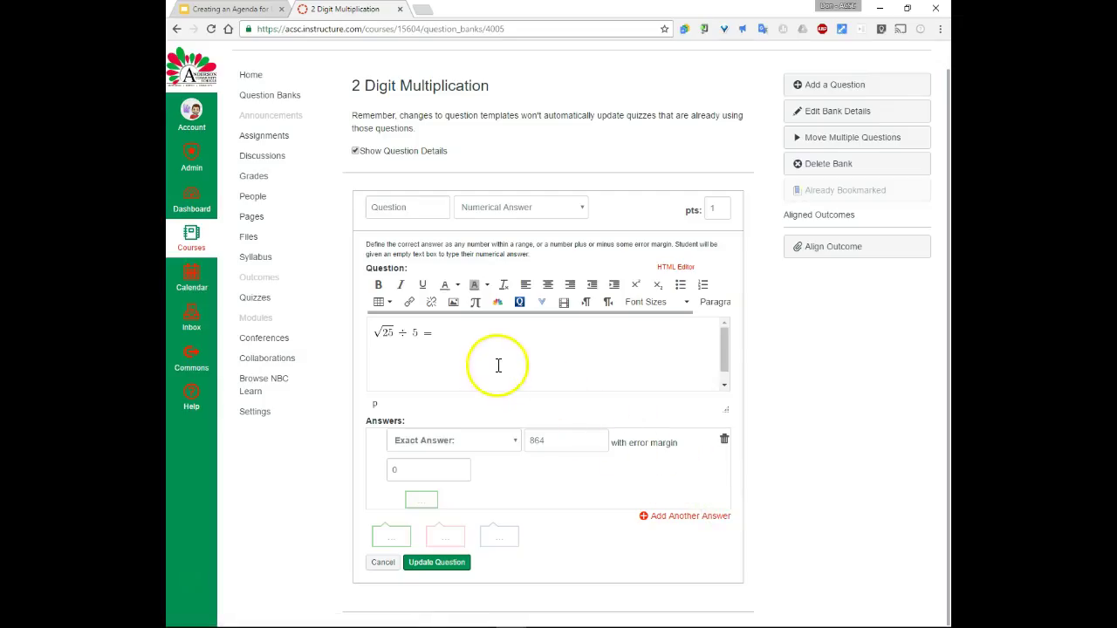
click(431, 564)
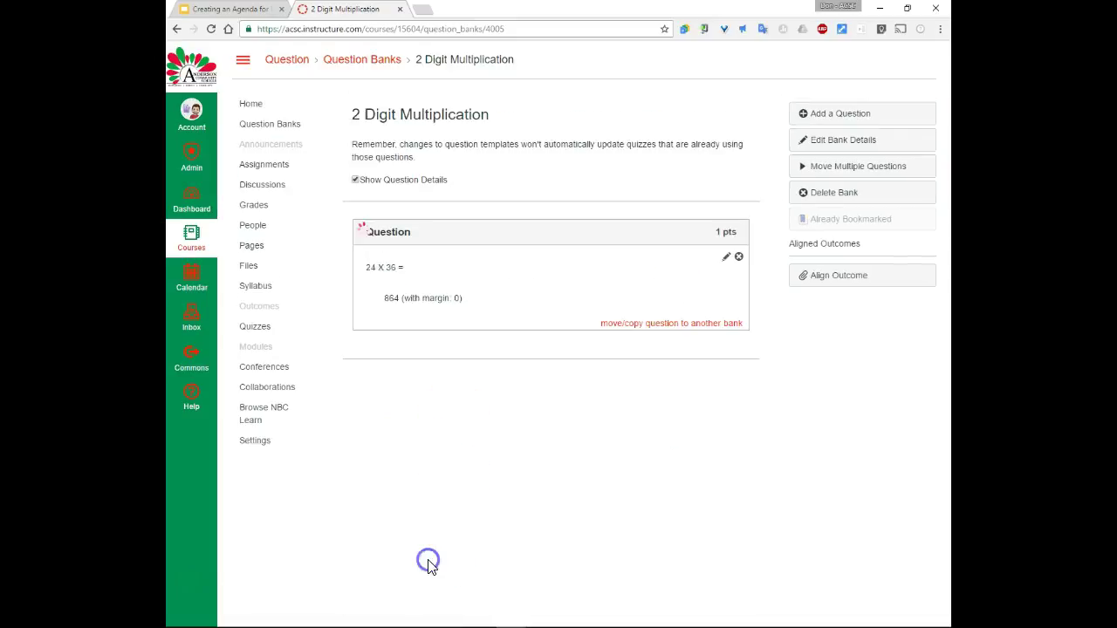